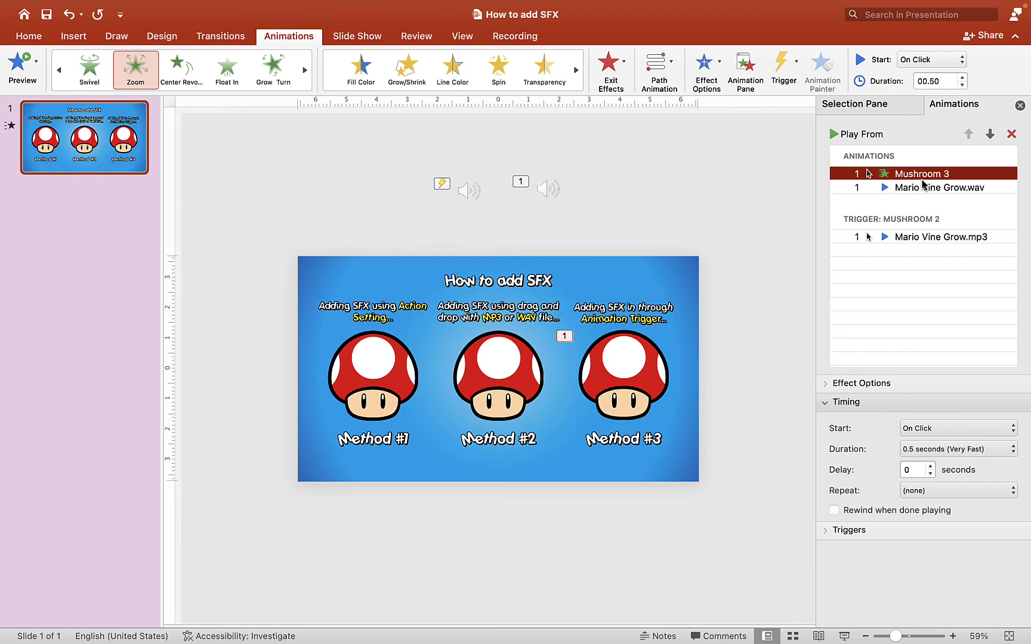
- Set the Mushroom 3 zoom animation to start With Previous
{"action": "left_click", "coordinate": [999, 429]}
{"action": "left_click", "coordinate": [973, 448]}
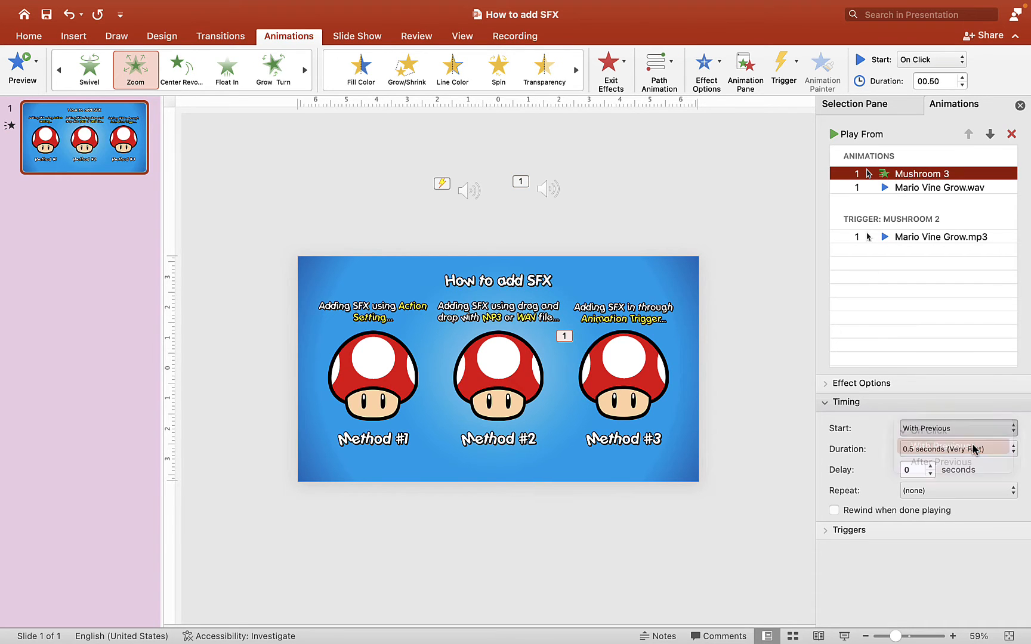
- Set the delay of the Mario Vine Grow.wav playback animation to 0.5 seconds and play the slide show to check the timing
{"action": "left_click", "coordinate": [936, 190]}
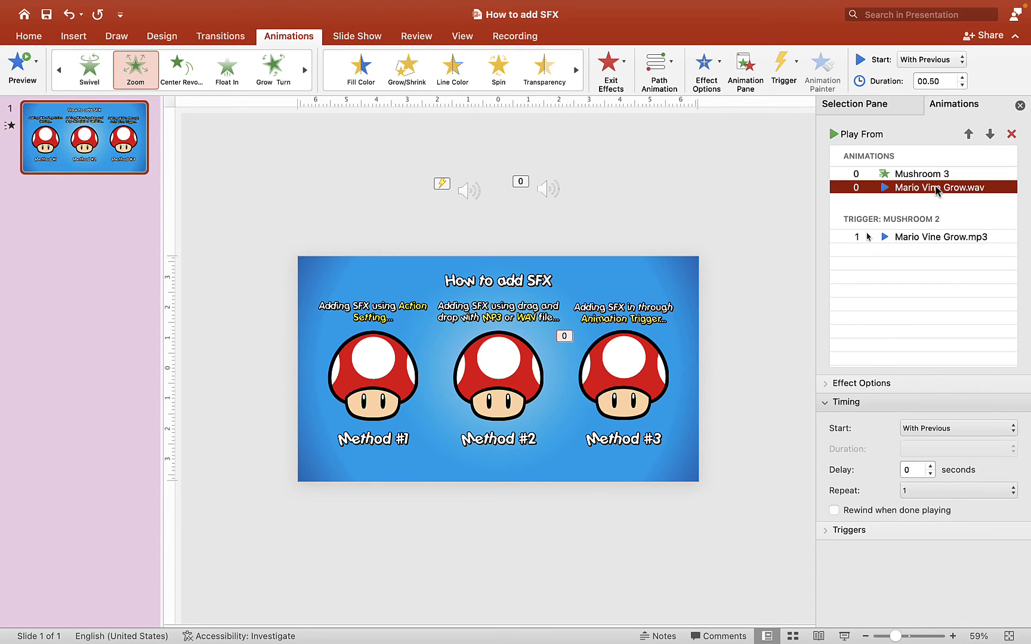
{"action": "left_click", "coordinate": [930, 466]}
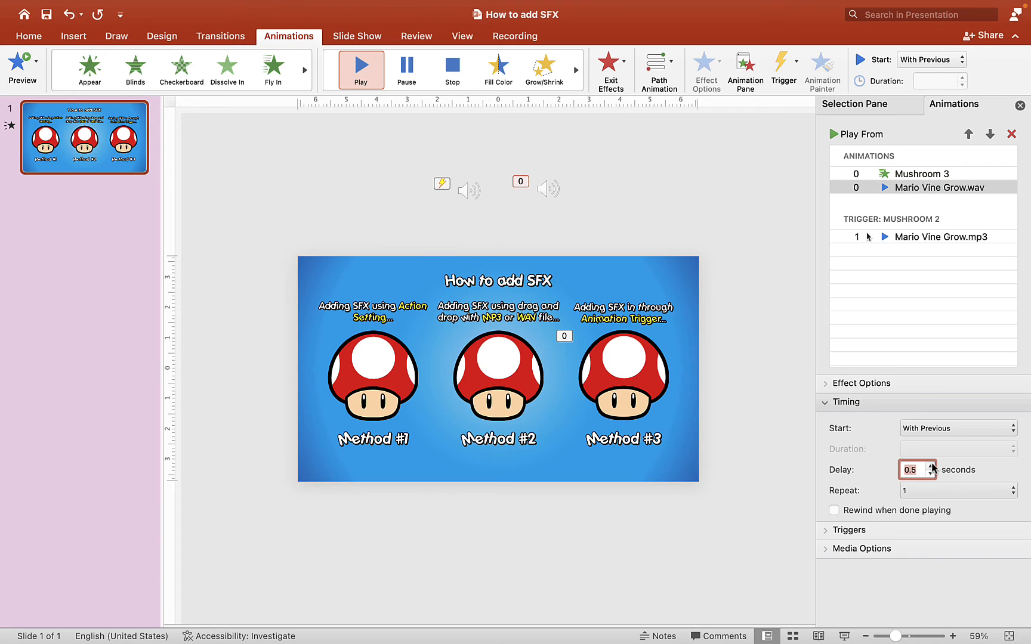
{"action": "left_click", "coordinate": [931, 465]}
{"action": "left_click", "coordinate": [912, 174]}
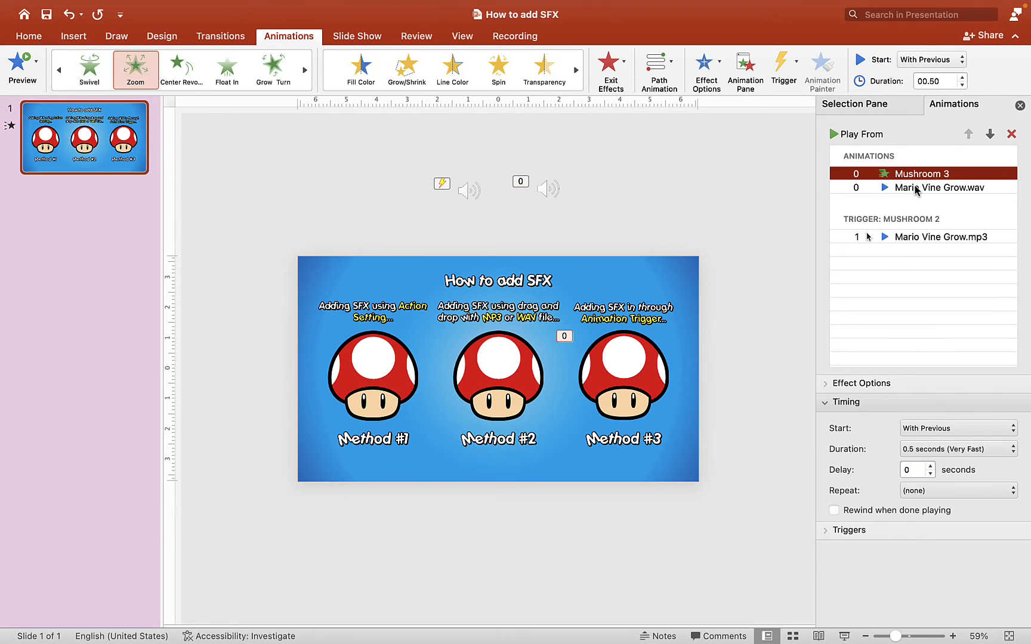
{"action": "left_click", "coordinate": [915, 188]}
{"action": "left_click", "coordinate": [931, 473]}
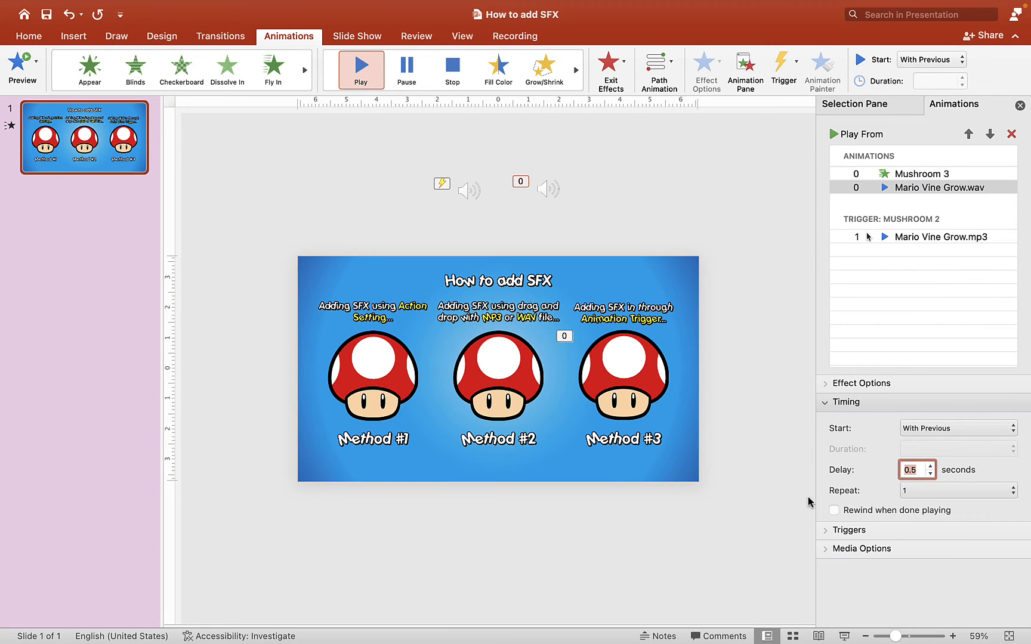
{"action": "left_click", "coordinate": [847, 635]}
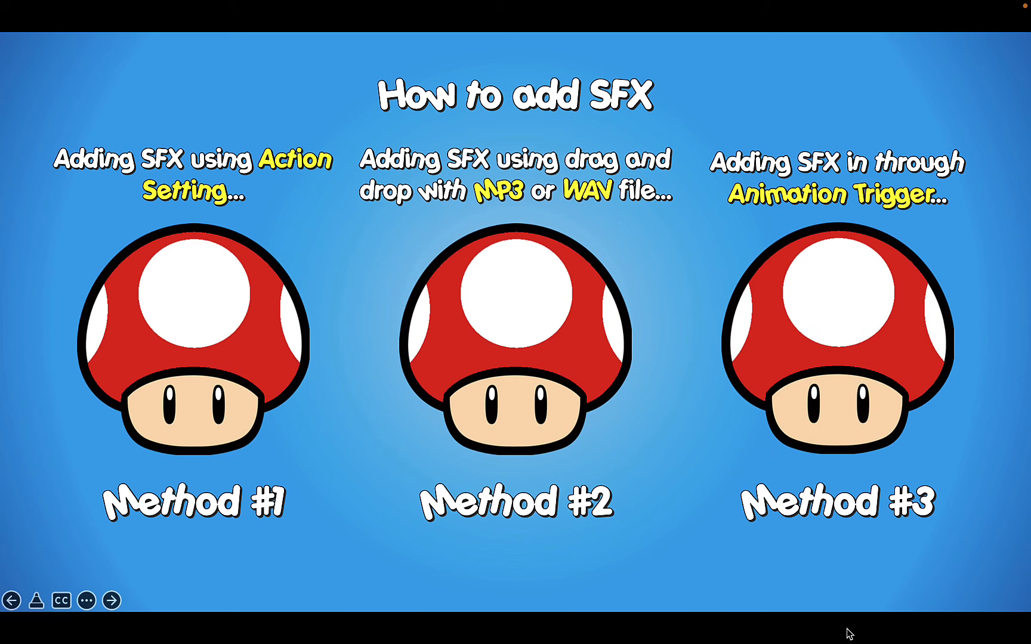
{"action": "key", "text": "Escape"}
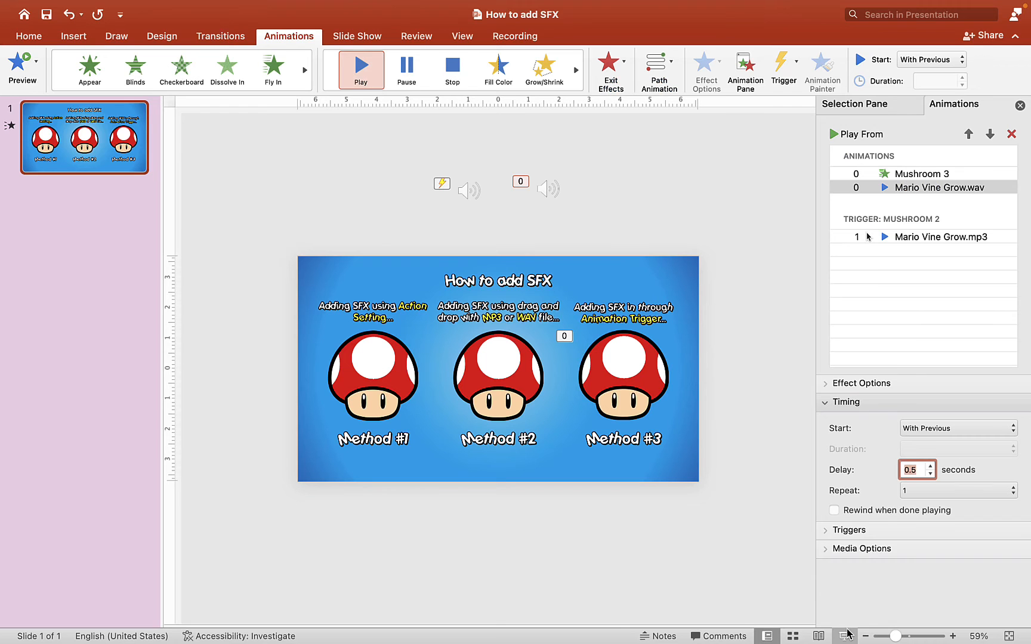
- Delete the Mario Vine Grow.wav playback animation and assign the Mario Vine Grow.wav file as the sound of the Mushroom 3 zoom effect
{"action": "left_click", "coordinate": [912, 189]}
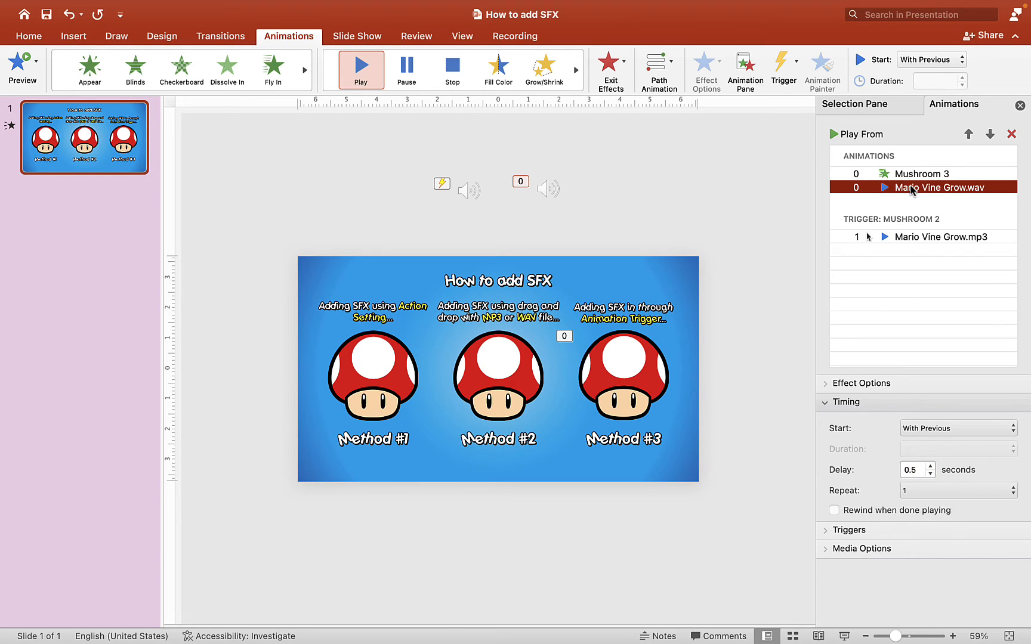
{"action": "key", "text": "Delete"}
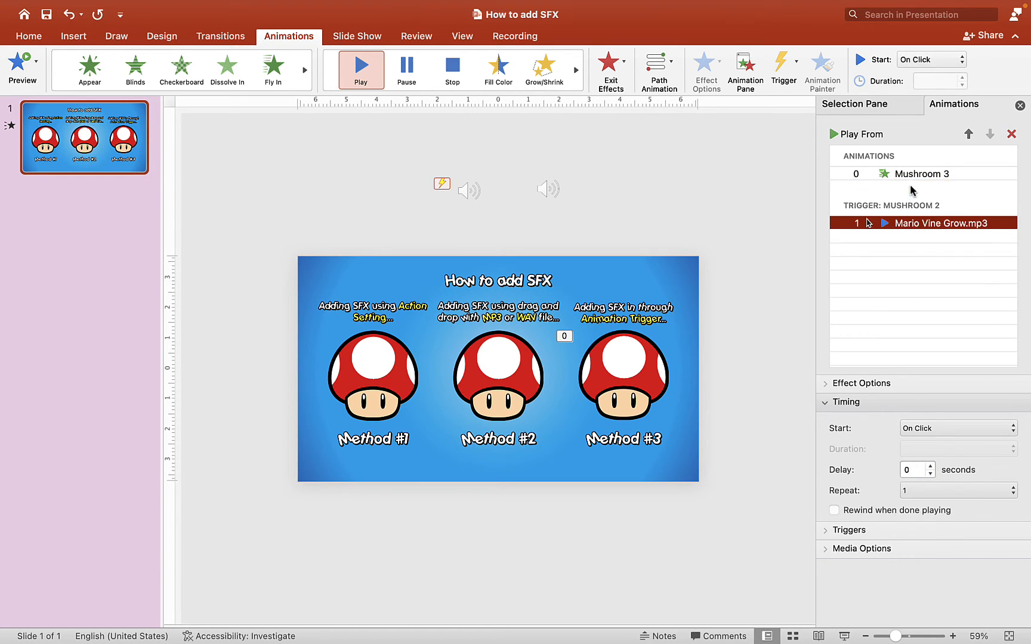
{"action": "left_click", "coordinate": [914, 174]}
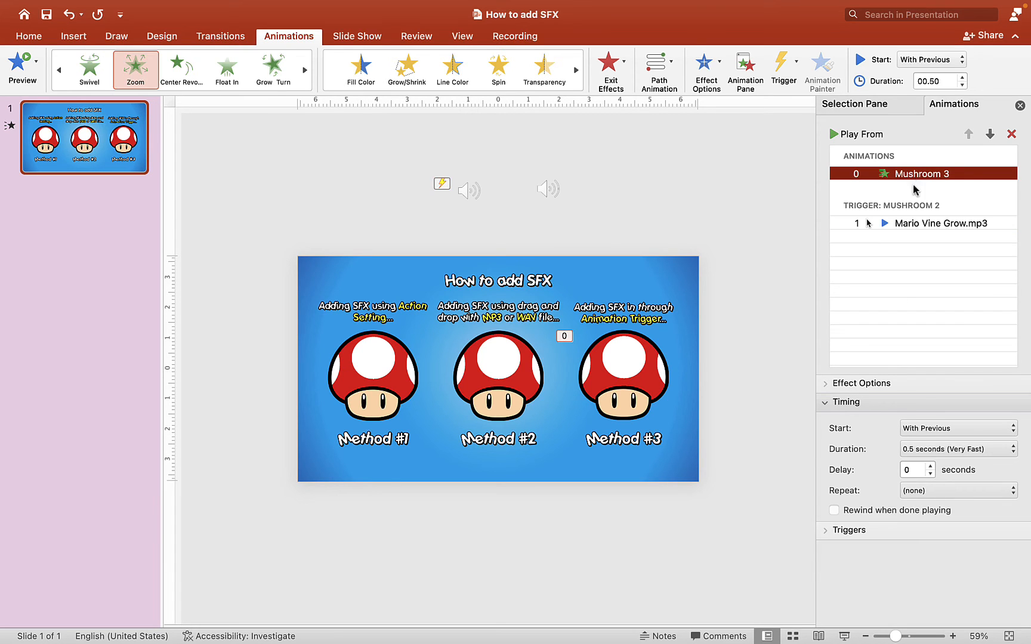
{"action": "left_click", "coordinate": [824, 402]}
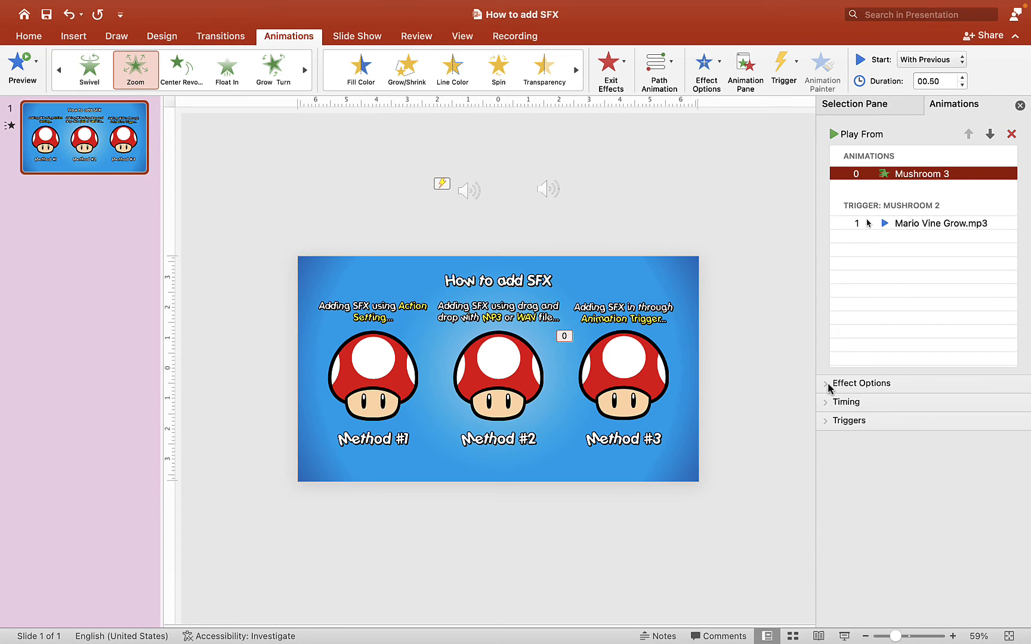
{"action": "left_click", "coordinate": [828, 384]}
{"action": "left_click", "coordinate": [930, 453]}
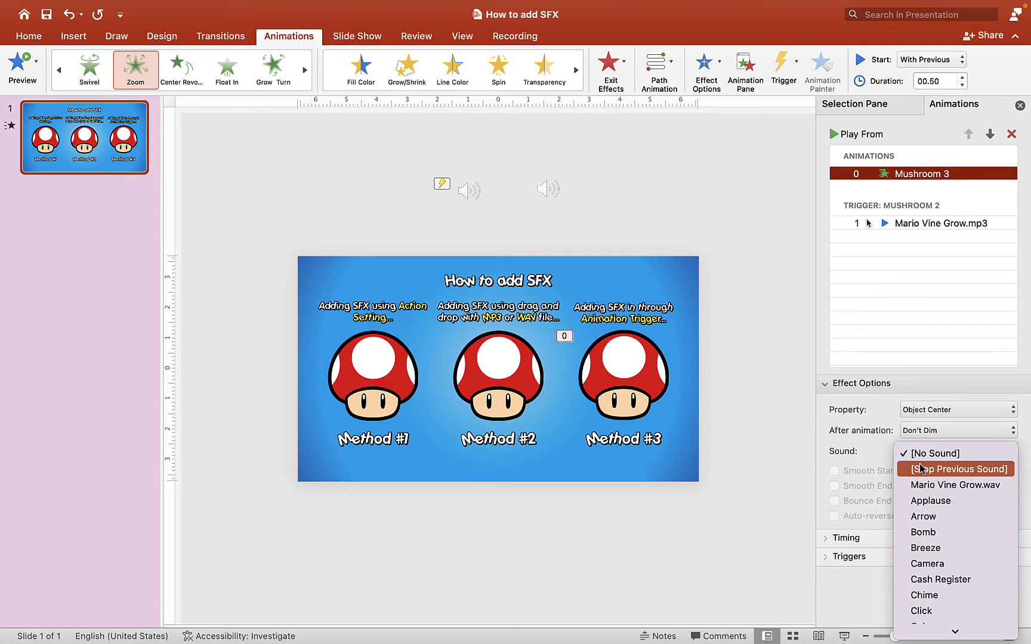
{"action": "scroll", "coordinate": [945, 550], "scroll_direction": "down", "scroll_amount": 5}
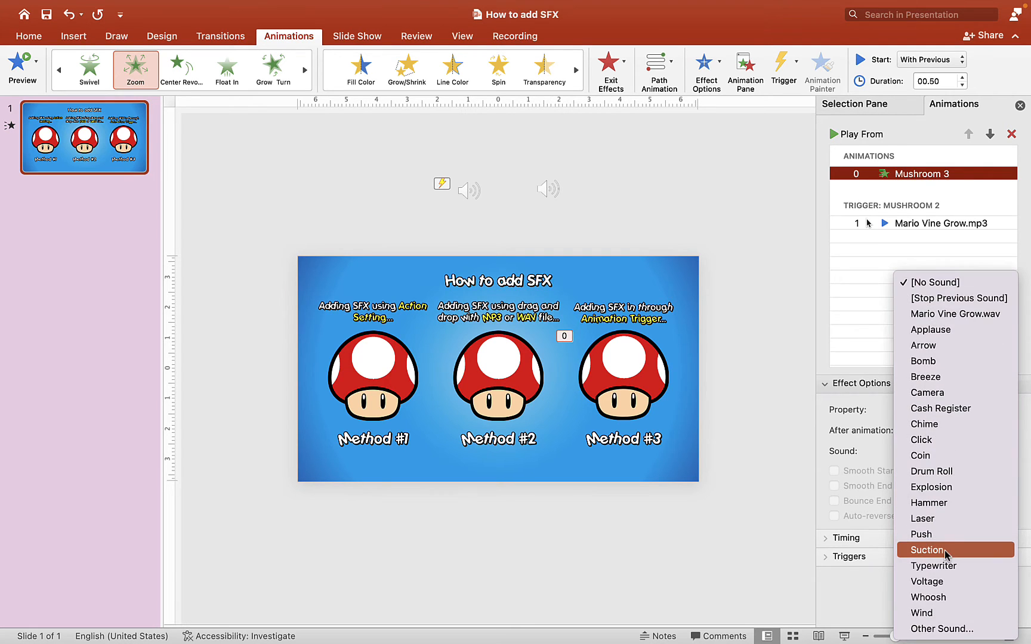
{"action": "left_click", "coordinate": [948, 628]}
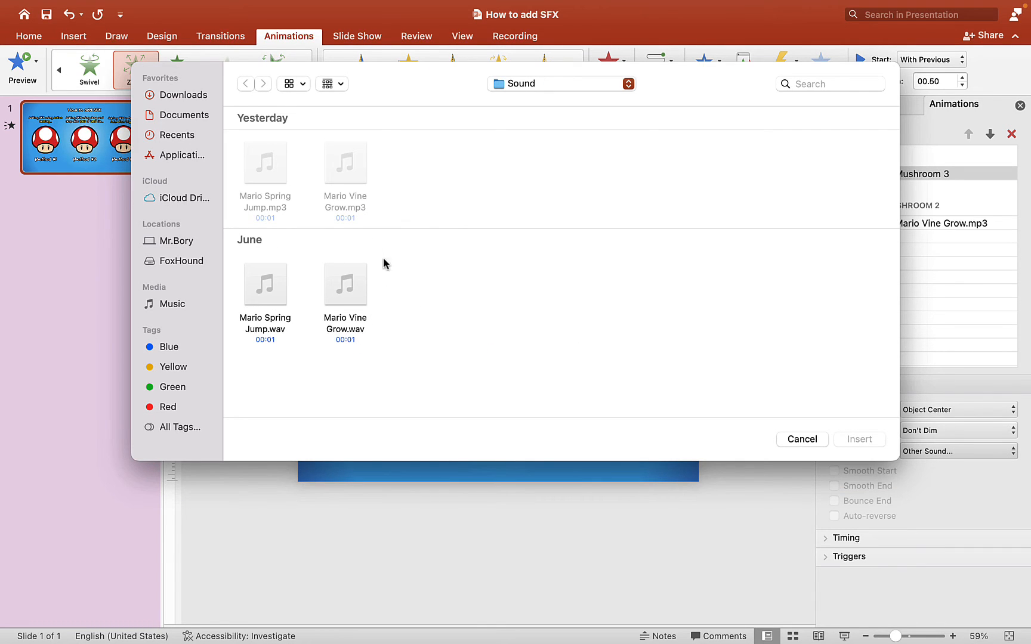
{"action": "left_click", "coordinate": [357, 293]}
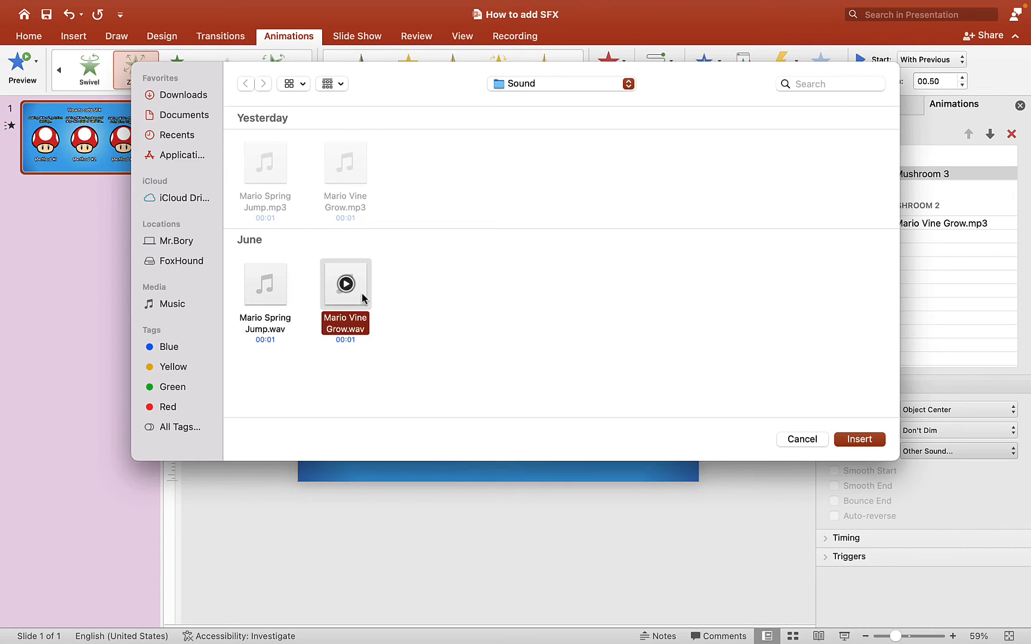
{"action": "left_click", "coordinate": [864, 440]}
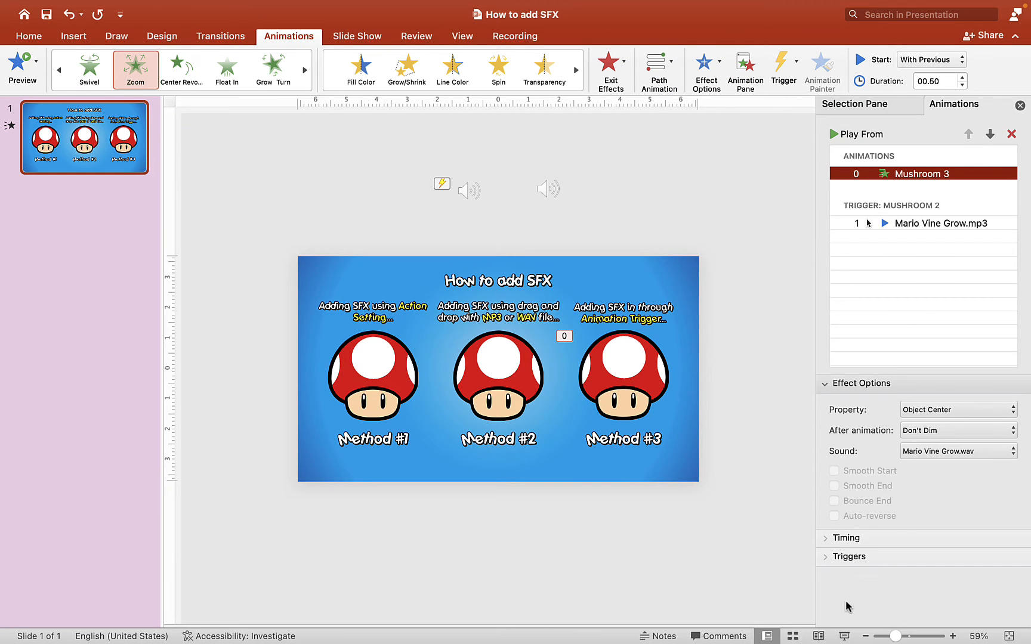
- Play the slide show to check the Mushroom 3 zoom effect with its sound, and leave the animation deselected
{"action": "left_click", "coordinate": [843, 636]}
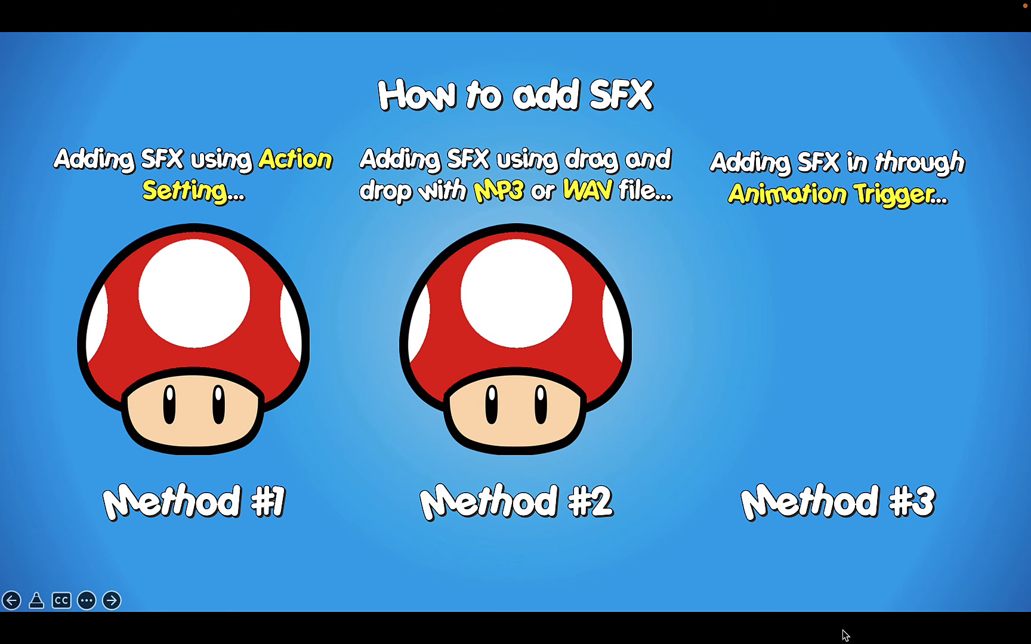
{"action": "key", "text": "Escape"}
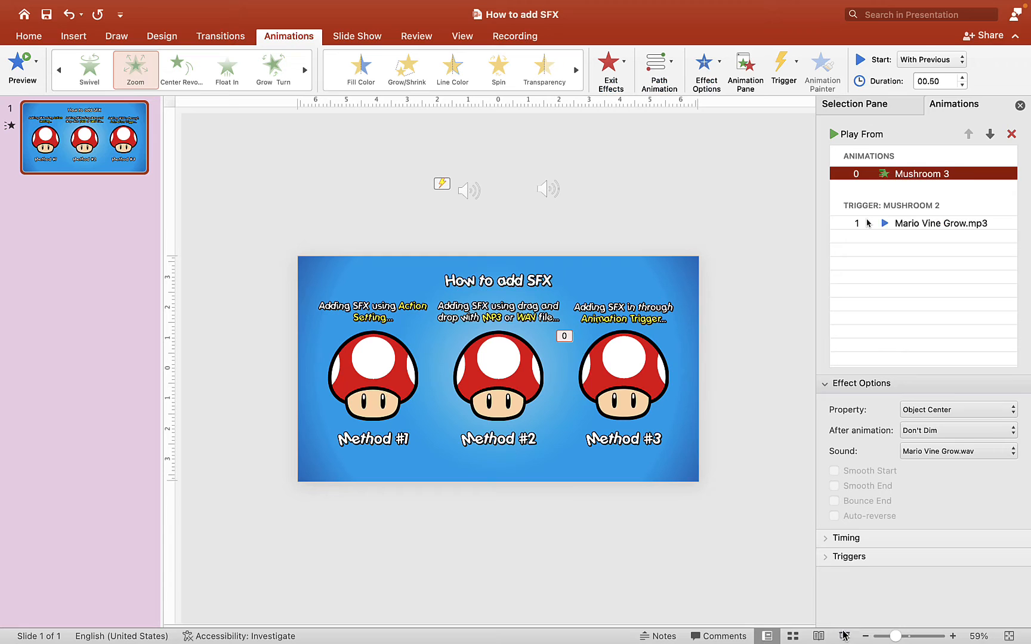
{"action": "left_click", "coordinate": [754, 325]}
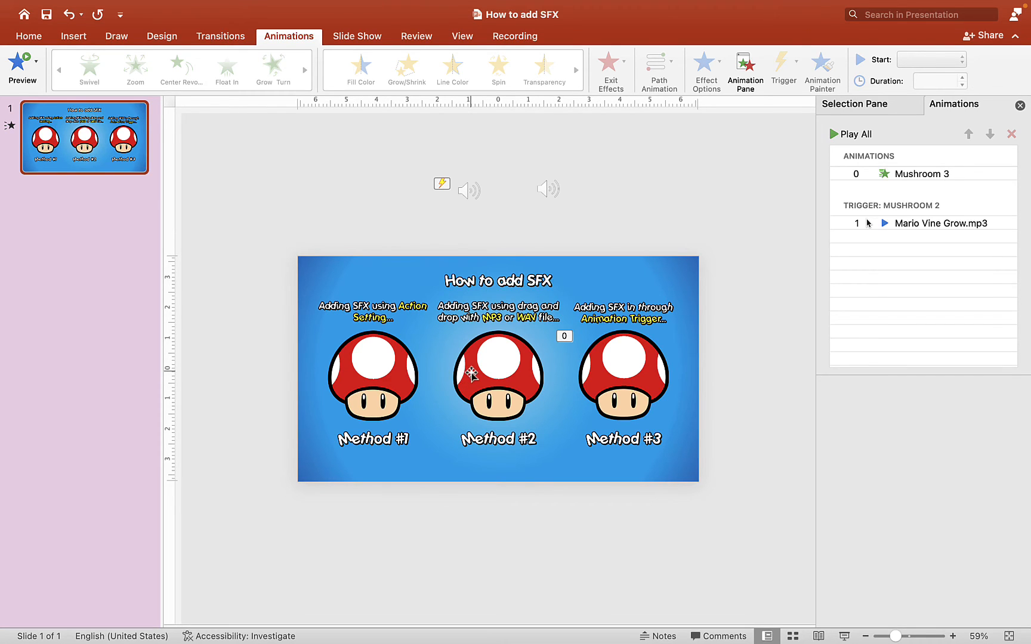
- In the Method #1 mushroom's action settings, enable a mouse-over sound using the Mario Vine Grow.wav file
{"action": "left_click", "coordinate": [395, 366]}
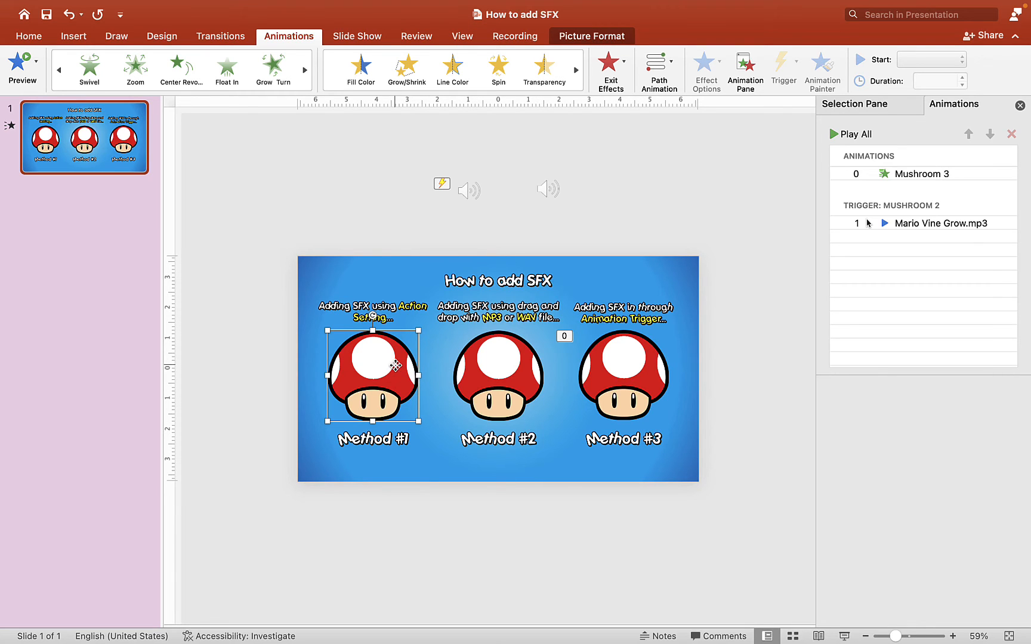
{"action": "right_click", "coordinate": [395, 365]}
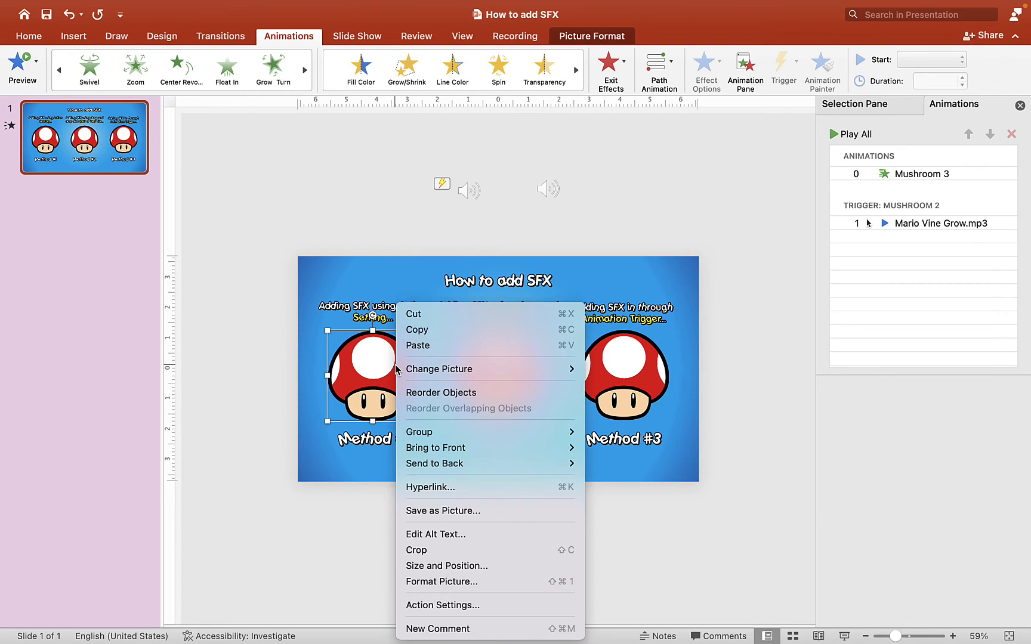
{"action": "left_click", "coordinate": [448, 605]}
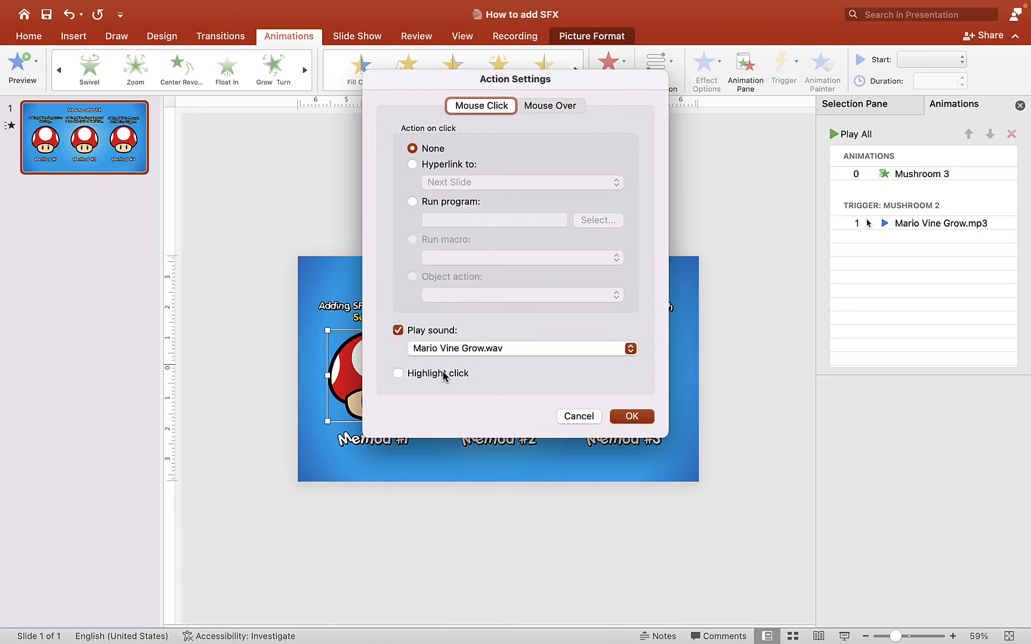
{"action": "left_click", "coordinate": [548, 108]}
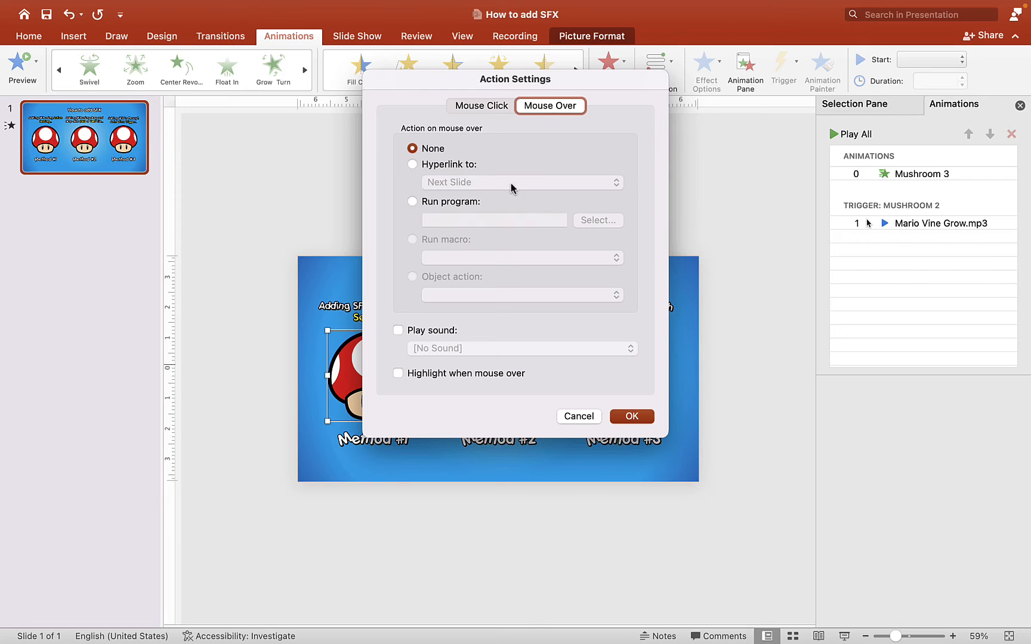
{"action": "left_click", "coordinate": [413, 330]}
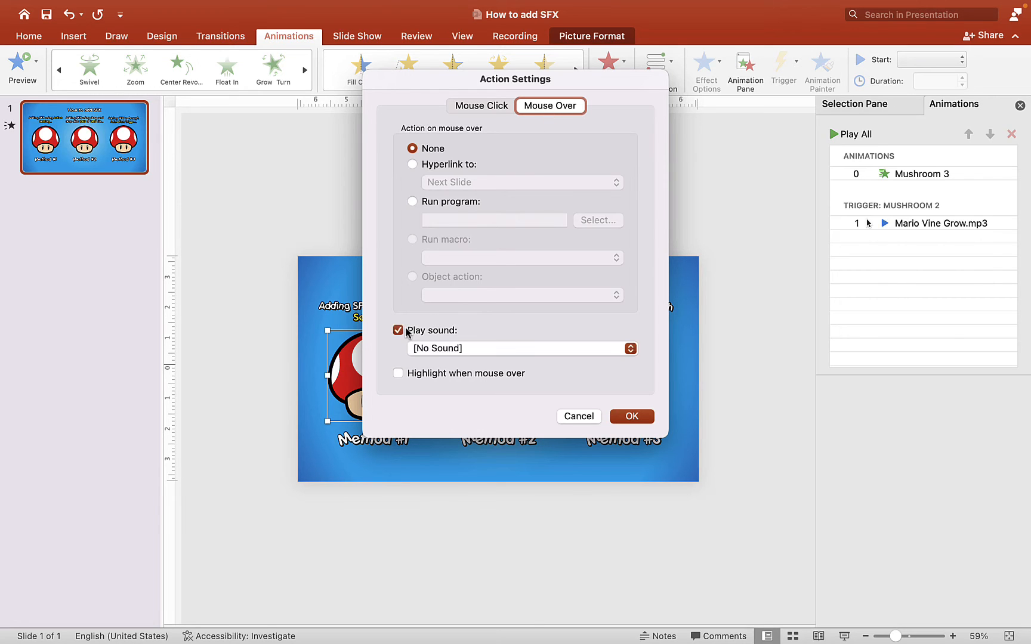
{"action": "left_click", "coordinate": [630, 350]}
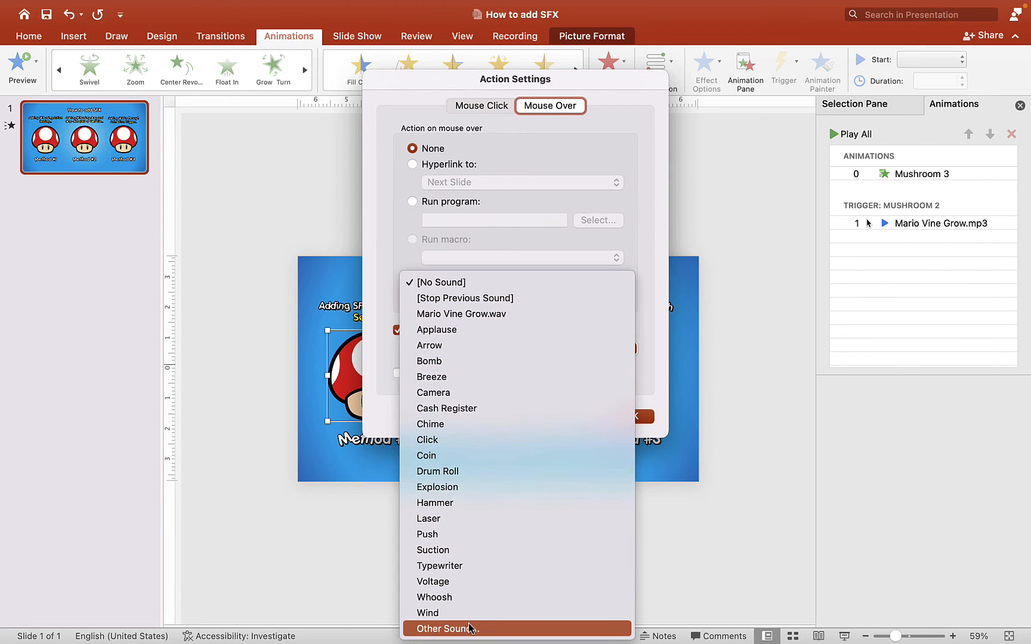
{"action": "left_click", "coordinate": [469, 627]}
{"action": "left_click", "coordinate": [358, 340]}
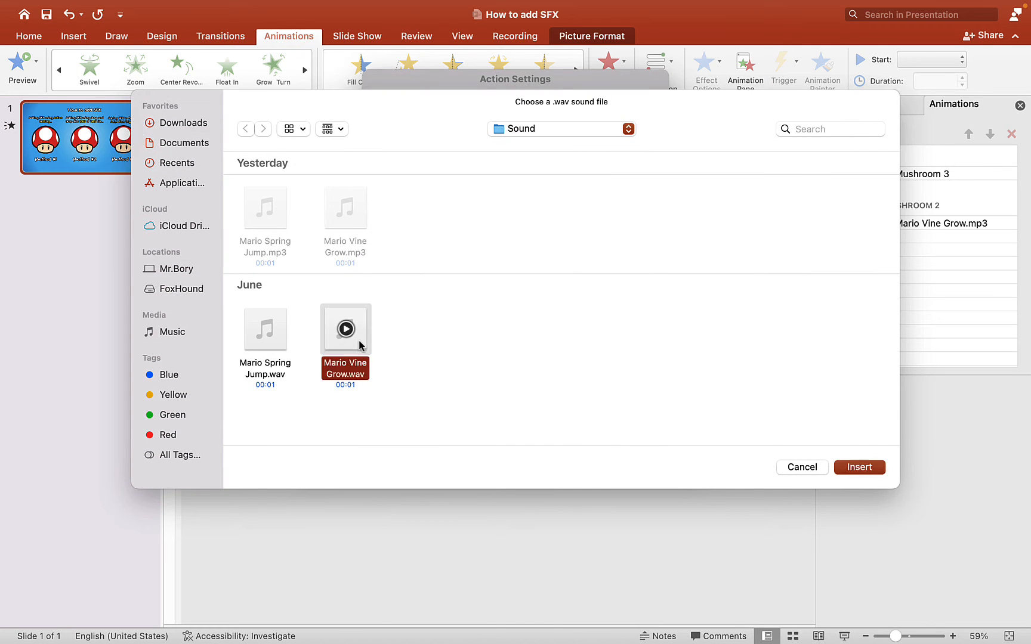
{"action": "left_click", "coordinate": [858, 466]}
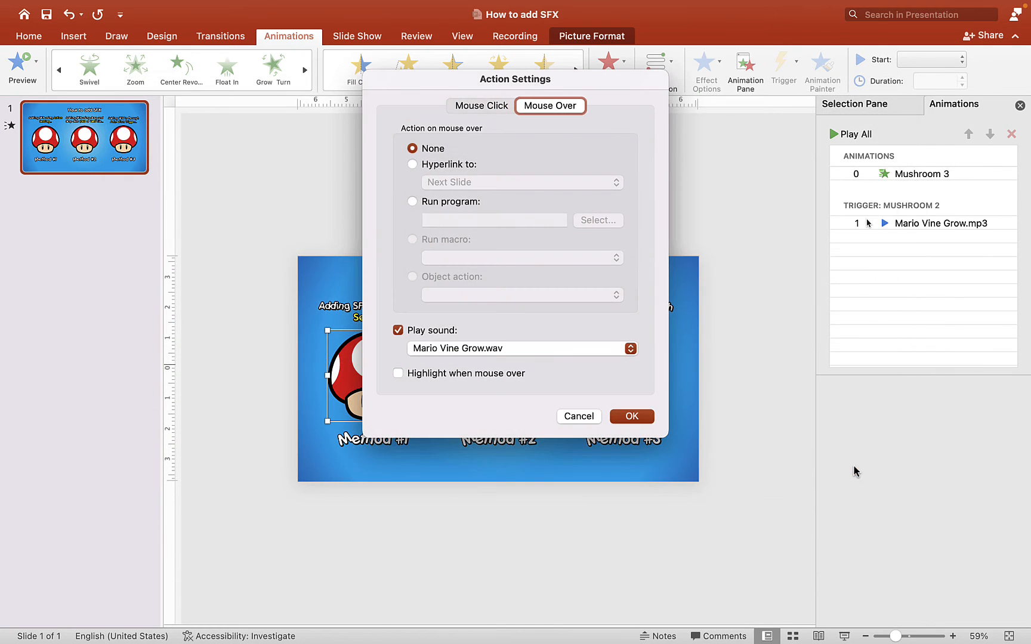
{"action": "left_click", "coordinate": [637, 416]}
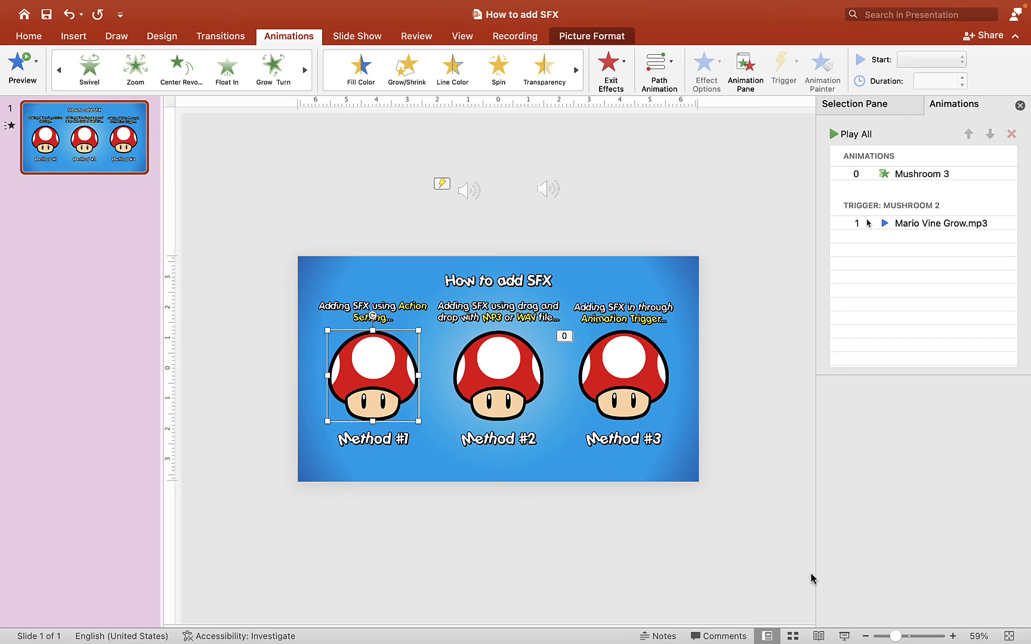
- Play the slide show to test the mouse-over sound on the Method #1 mushroom, and leave the picture deselected
{"action": "left_click", "coordinate": [846, 636]}
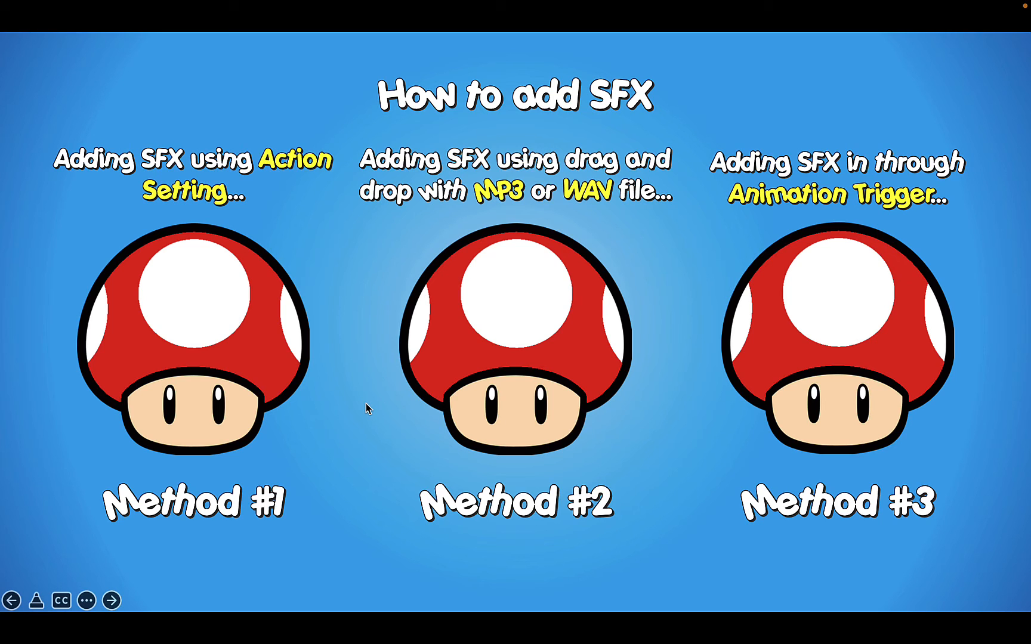
{"action": "key", "text": "Escape"}
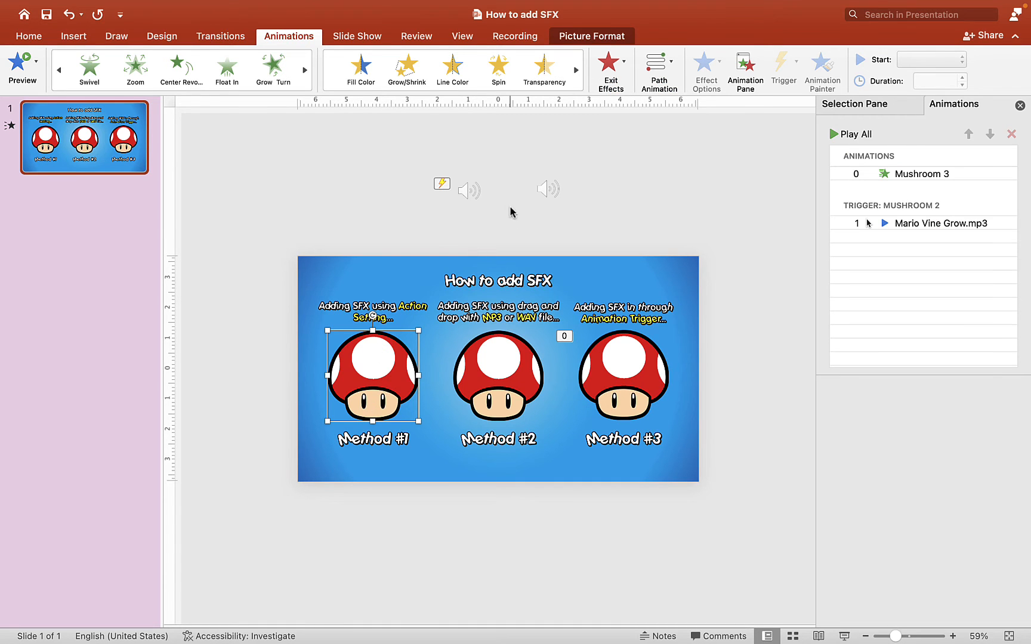
{"action": "left_click", "coordinate": [721, 247]}
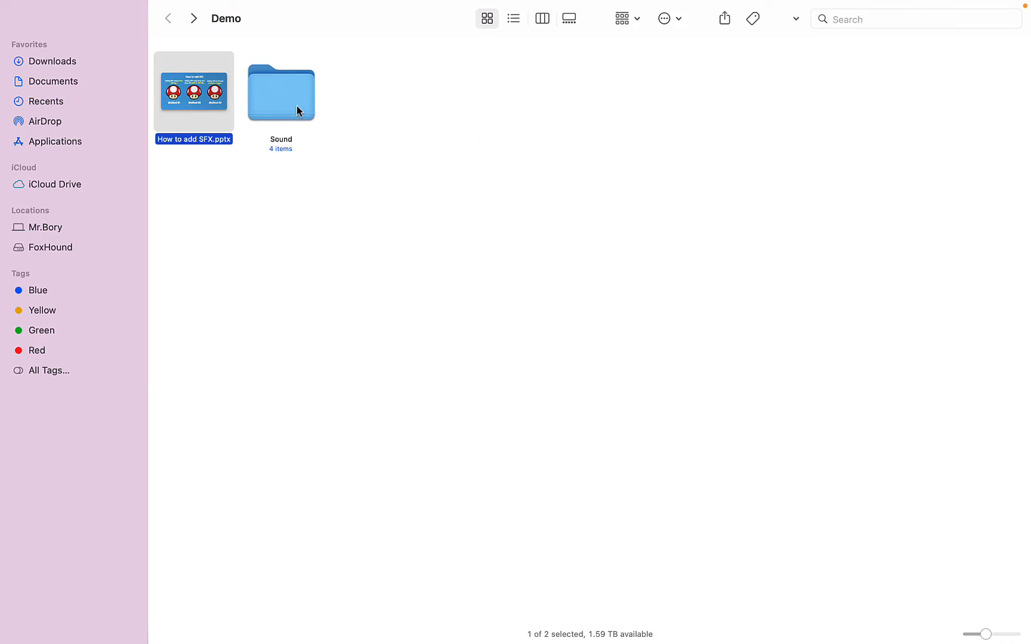
- Switch to the Sound folder in Finder and move Mario Vine Grow.wav, Mario Spring Jump.wav and Mario Spring Jump.mp3 to the trash
{"action": "double_click", "coordinate": [295, 106]}
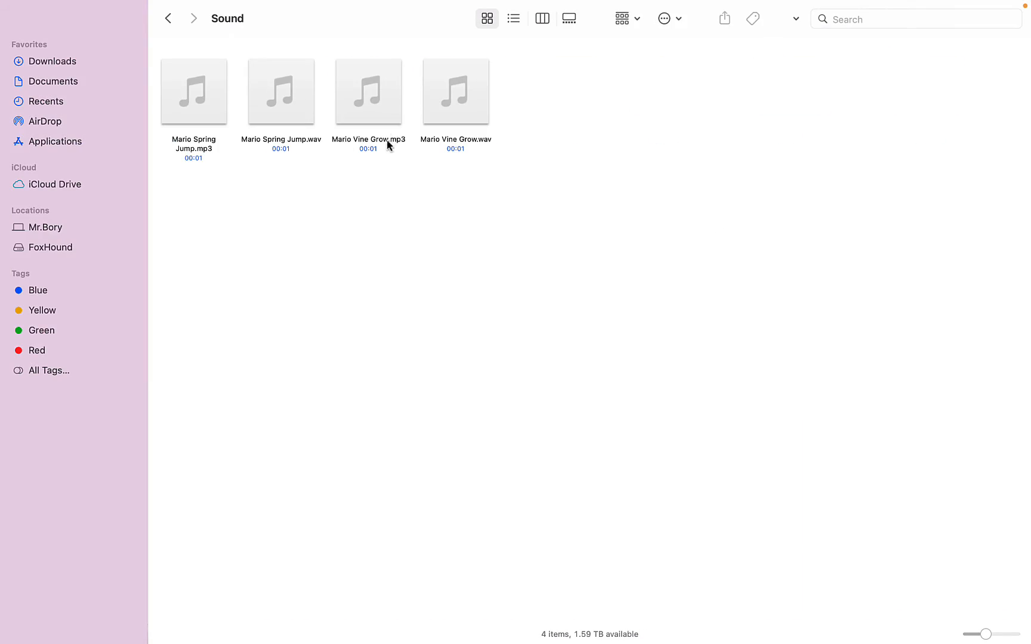
{"action": "left_click", "coordinate": [471, 126]}
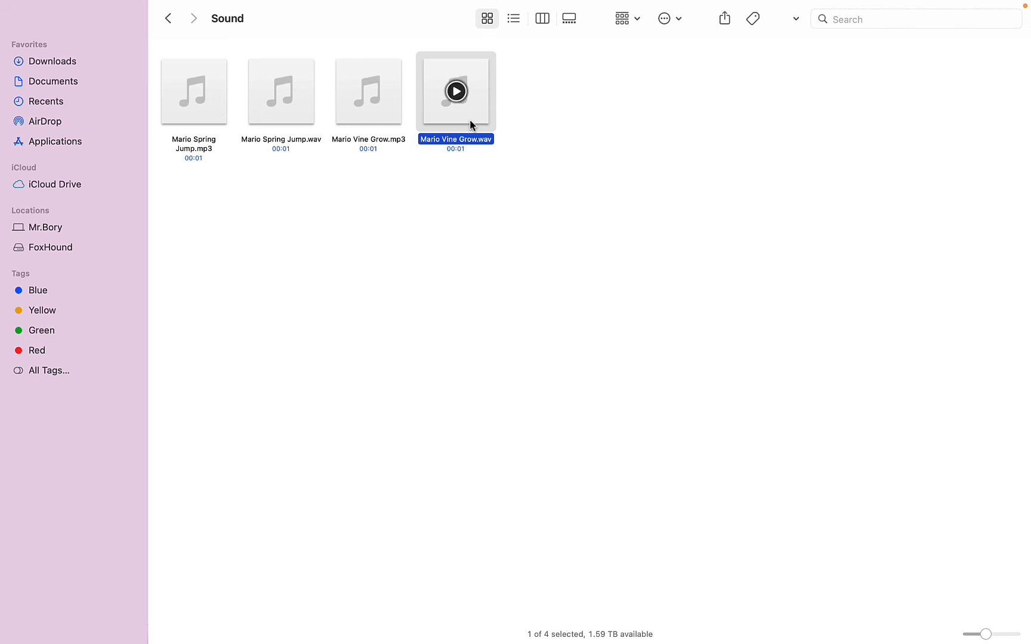
{"action": "key", "text": "super+BackSpace"}
{"action": "left_click", "coordinate": [311, 125]}
{"action": "key", "text": "Right"}
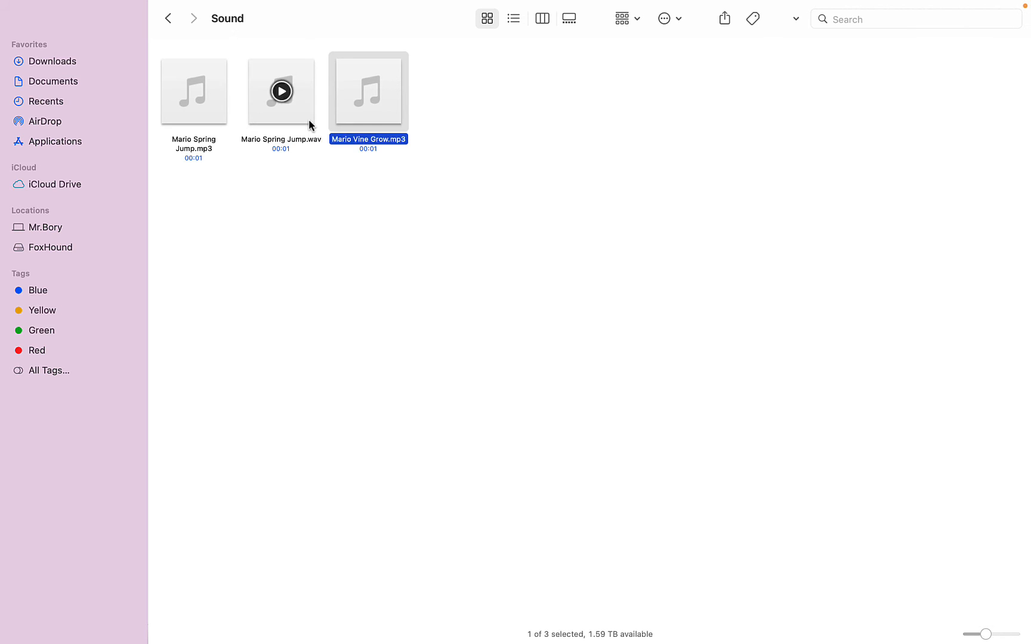
{"action": "left_click", "coordinate": [310, 125]}
{"action": "key", "text": "super+BackSpace"}
{"action": "left_click", "coordinate": [221, 120]}
{"action": "key", "text": "super+BackSpace"}
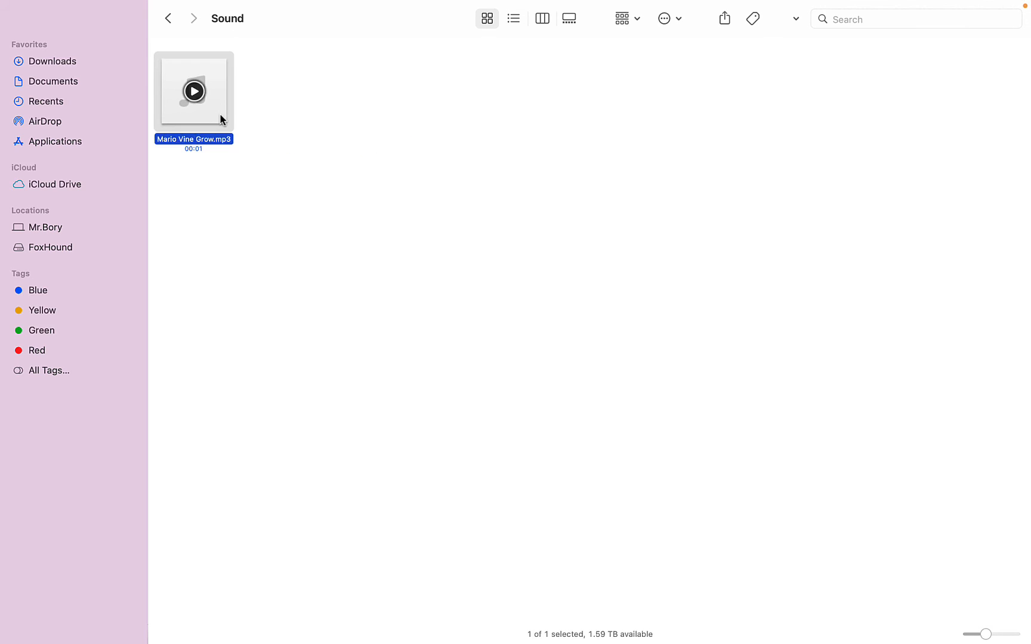
- Rename Mario Vine Grow.mp3 in the Sound folder to Mario Vine Grow.wav and accept the extension change
{"action": "left_click", "coordinate": [287, 213]}
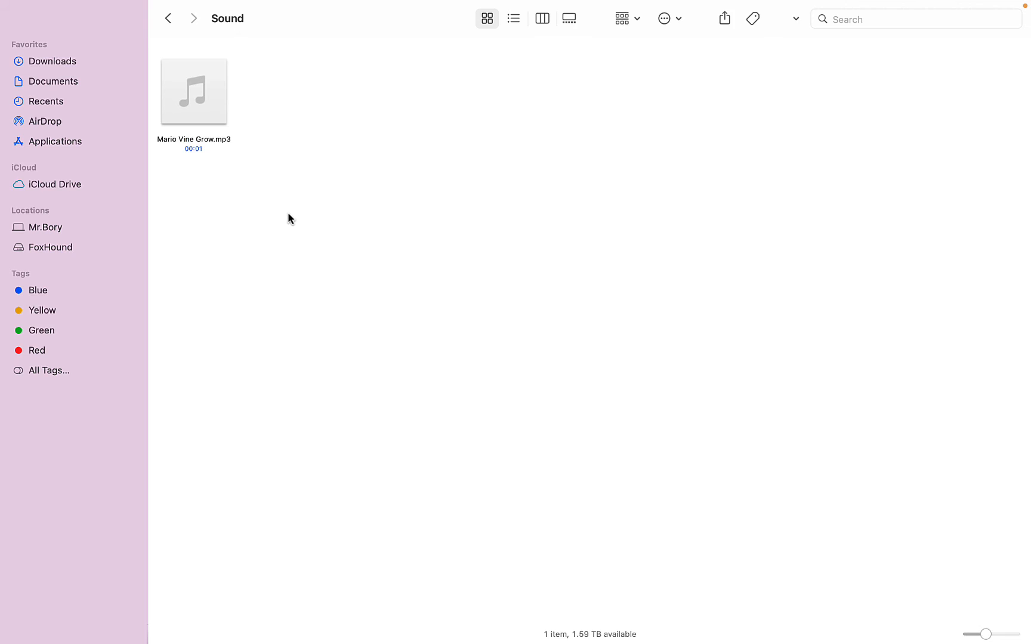
{"action": "left_click", "coordinate": [225, 140]}
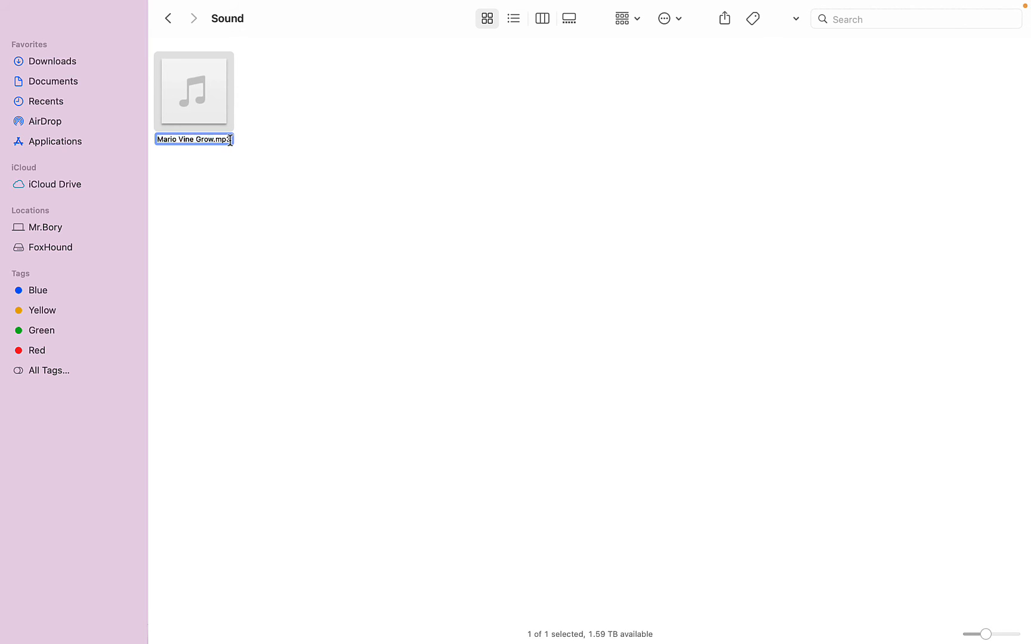
{"action": "left_click", "coordinate": [230, 141]}
{"action": "key", "text": "BackSpace"}
{"action": "key", "text": "BackSpace"}
{"action": "key", "text": "BackSpace"}
{"action": "type", "text": "wav"}
{"action": "key", "text": "Return"}
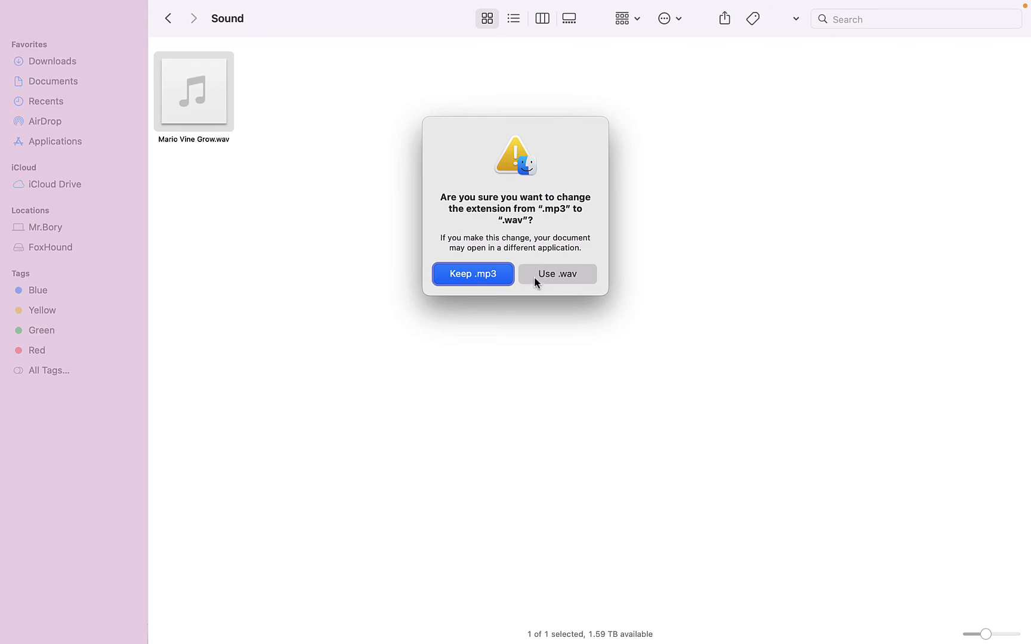
{"action": "left_click", "coordinate": [568, 279]}
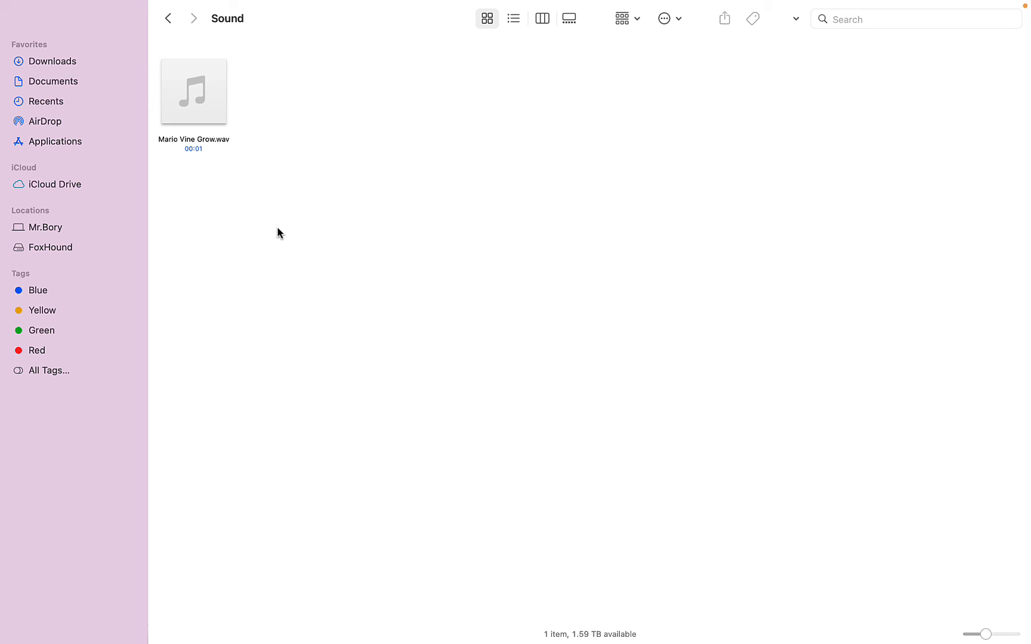
- Switch back to PowerPoint and delete the Mario Vine Grow.mp3 trigger animation and the Mushroom 3 animation from the slide
{"action": "key", "text": "ctrl+Left"}
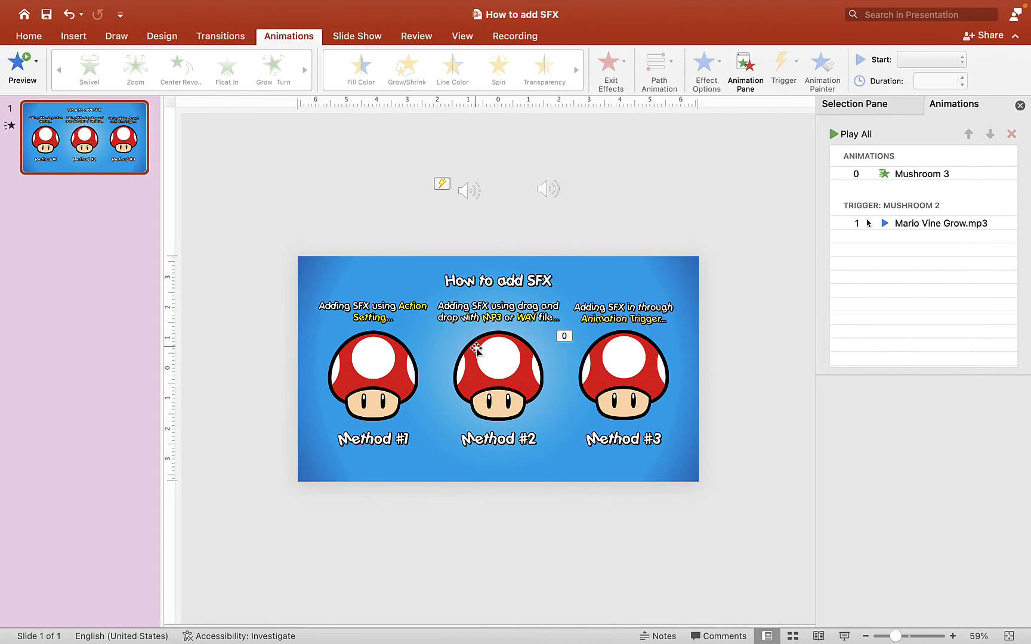
{"action": "left_click", "coordinate": [517, 382]}
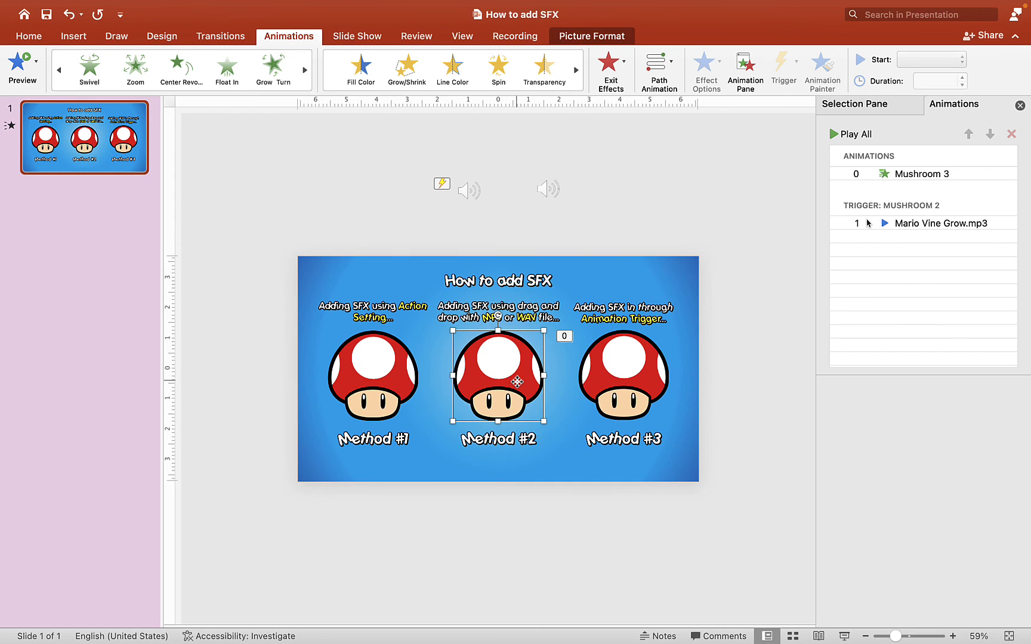
{"action": "left_click", "coordinate": [934, 230]}
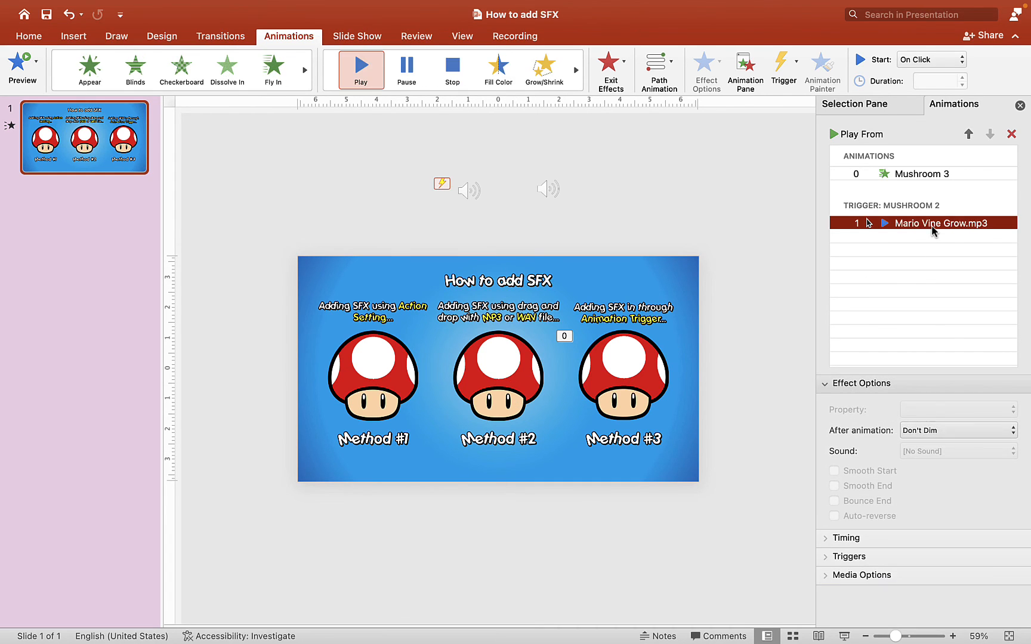
{"action": "key", "text": "Delete"}
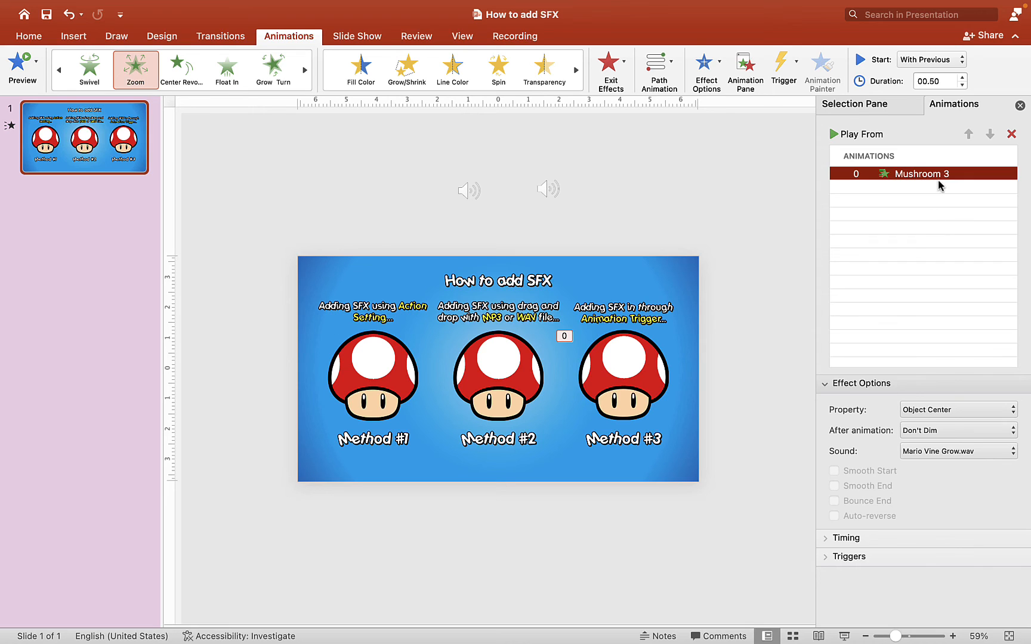
{"action": "key", "text": "Delete"}
- In the Method #2 mushroom's action settings, enable a mouse-click sound using the Mario Vine Grow.wav file from the Sound folder
{"action": "left_click", "coordinate": [519, 379]}
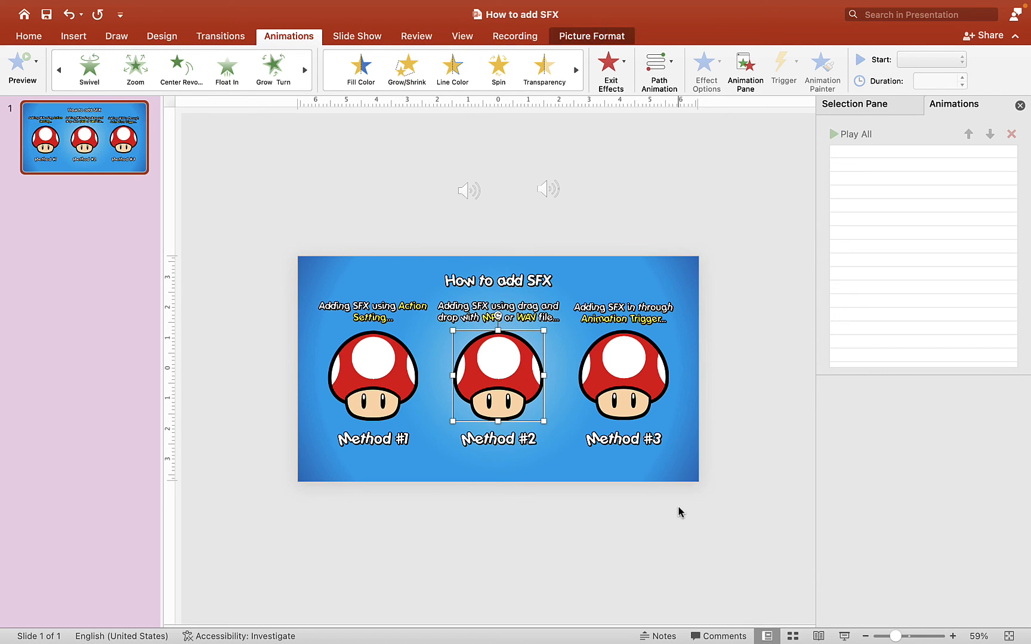
{"action": "right_click", "coordinate": [499, 378]}
{"action": "left_click", "coordinate": [557, 605]}
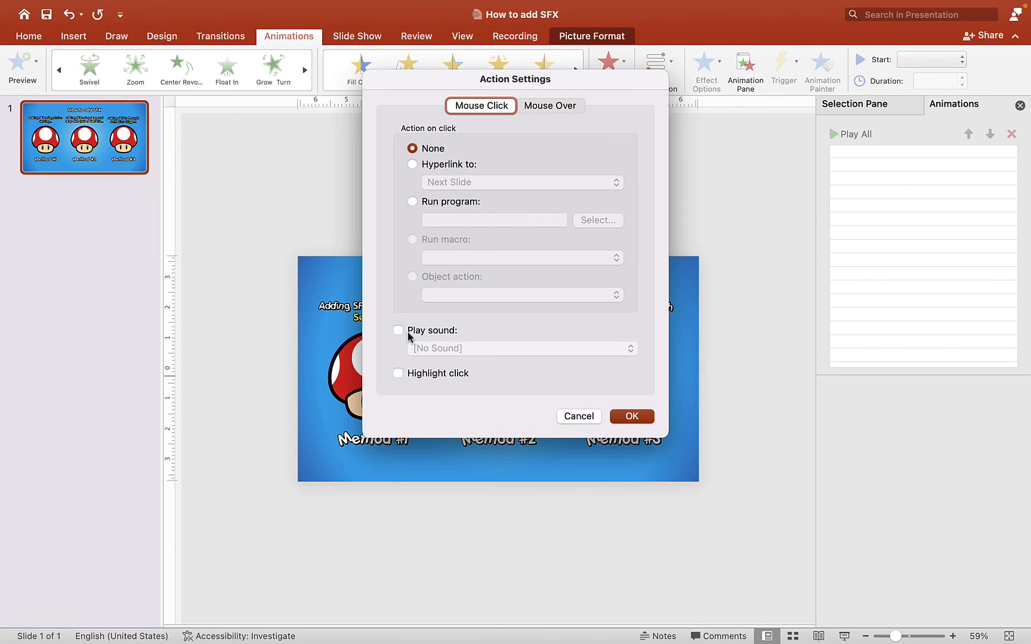
{"action": "left_click", "coordinate": [407, 332]}
{"action": "left_click", "coordinate": [528, 349]}
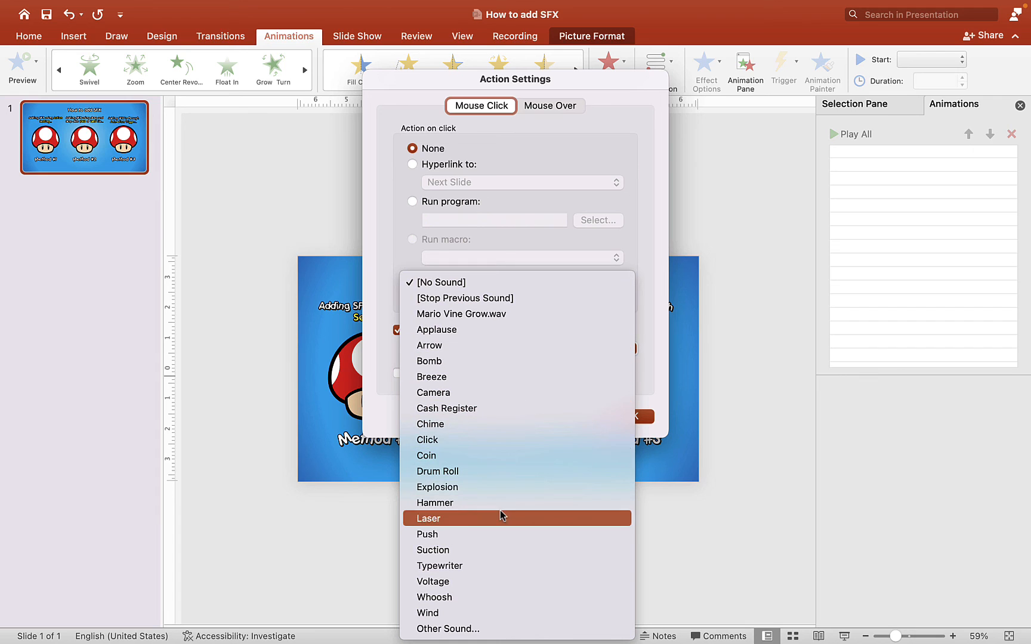
{"action": "left_click", "coordinate": [488, 629]}
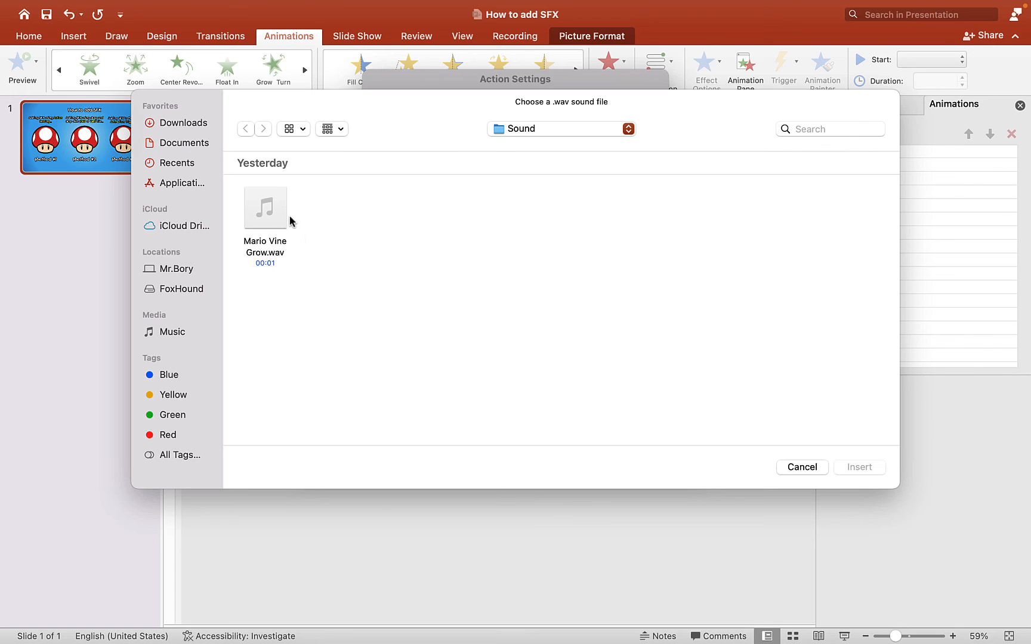
{"action": "left_click", "coordinate": [266, 224]}
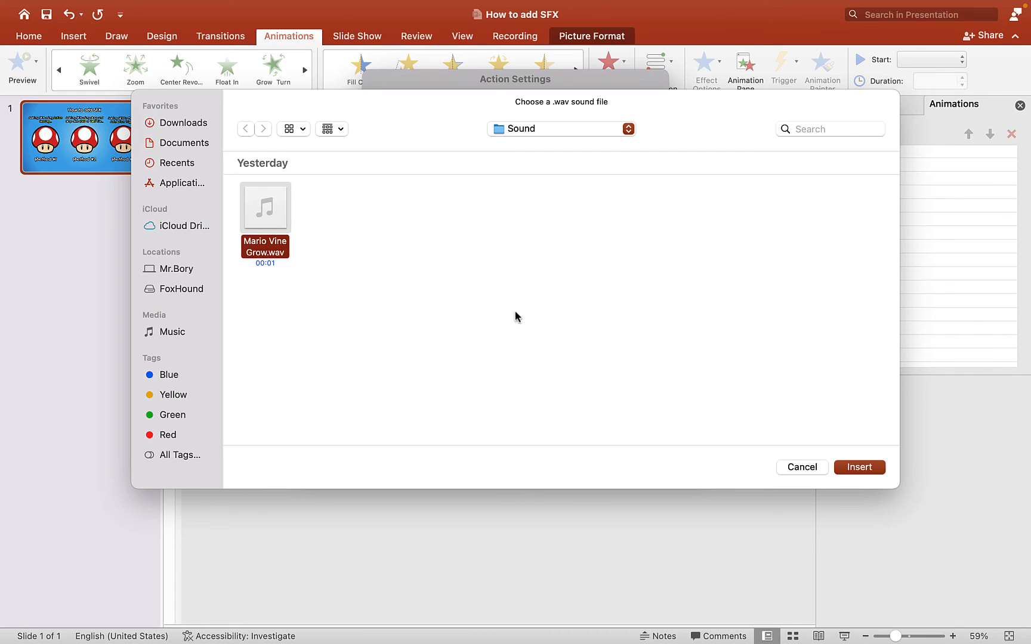
{"action": "left_click", "coordinate": [857, 468]}
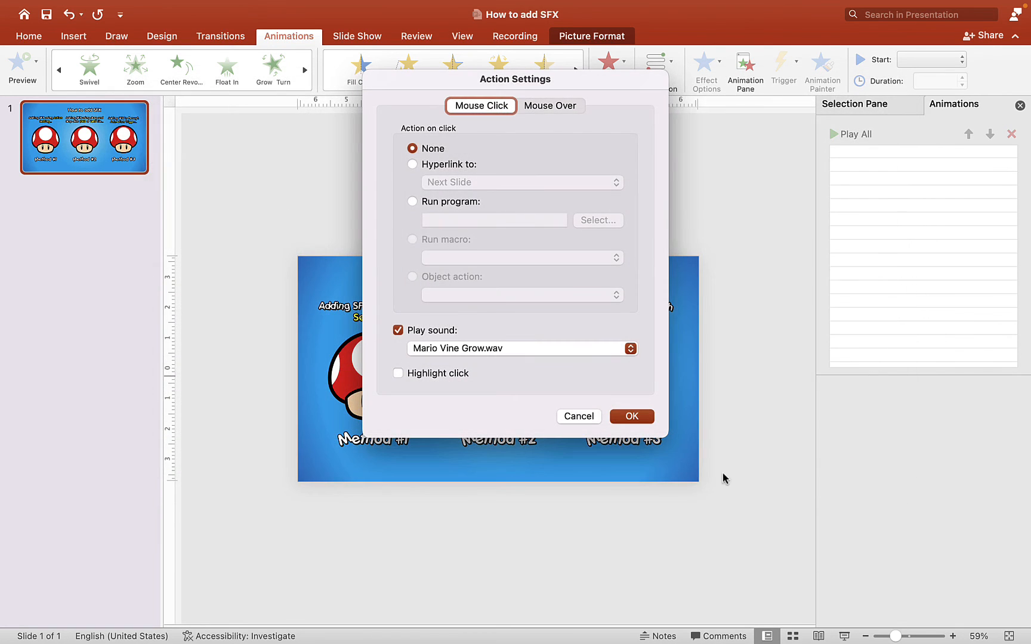
{"action": "left_click", "coordinate": [643, 417]}
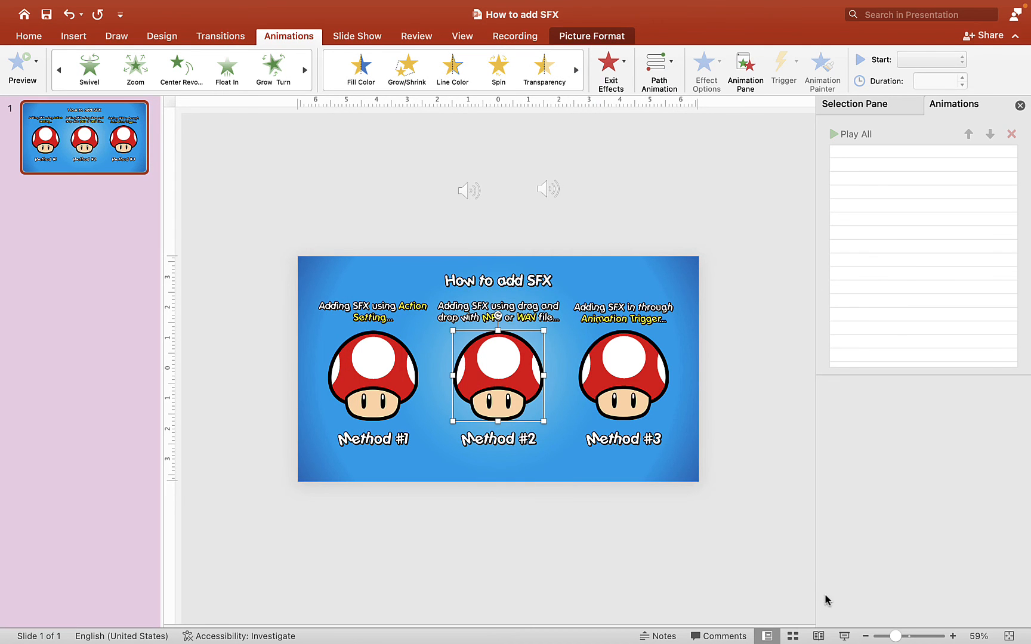